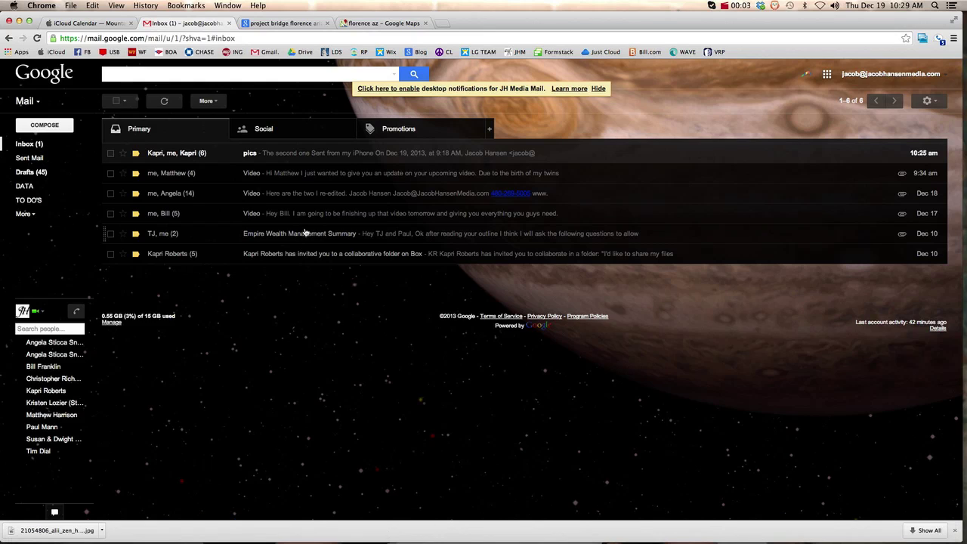
Step: Confirm the Microsoft LifeChat LX-3000 headset is the Sound output and input device, then minimize System Preferences
mouse_move(425, 529)
mouse_move(503, 532)
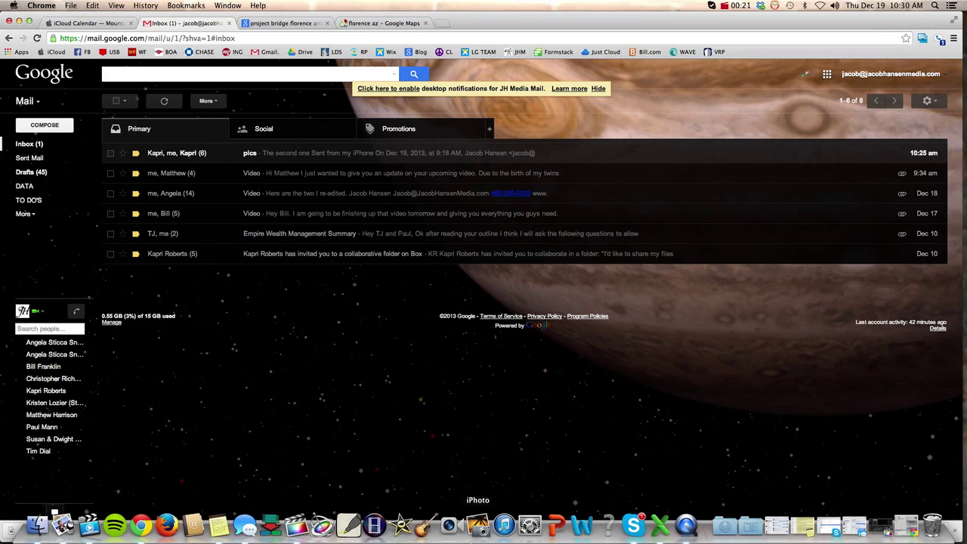
left_click(531, 524)
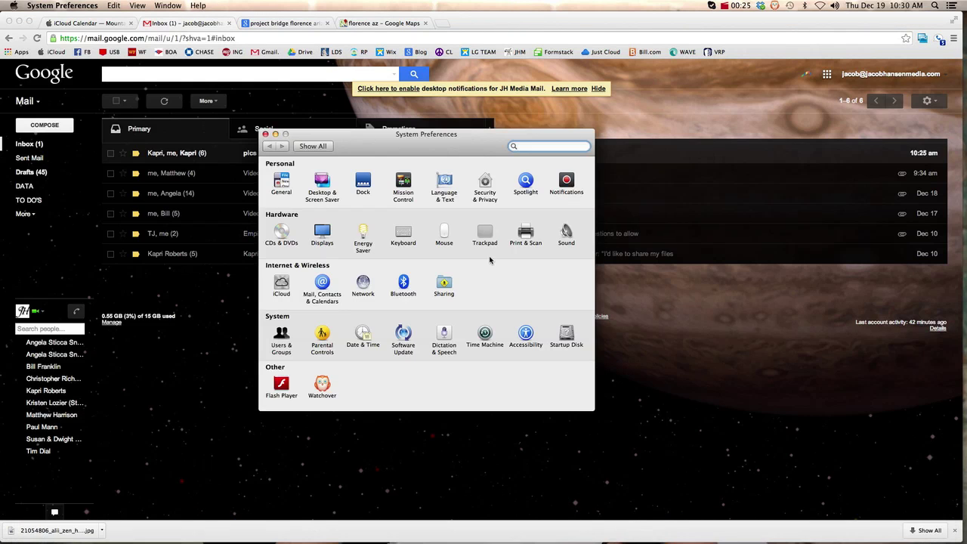
left_click(566, 234)
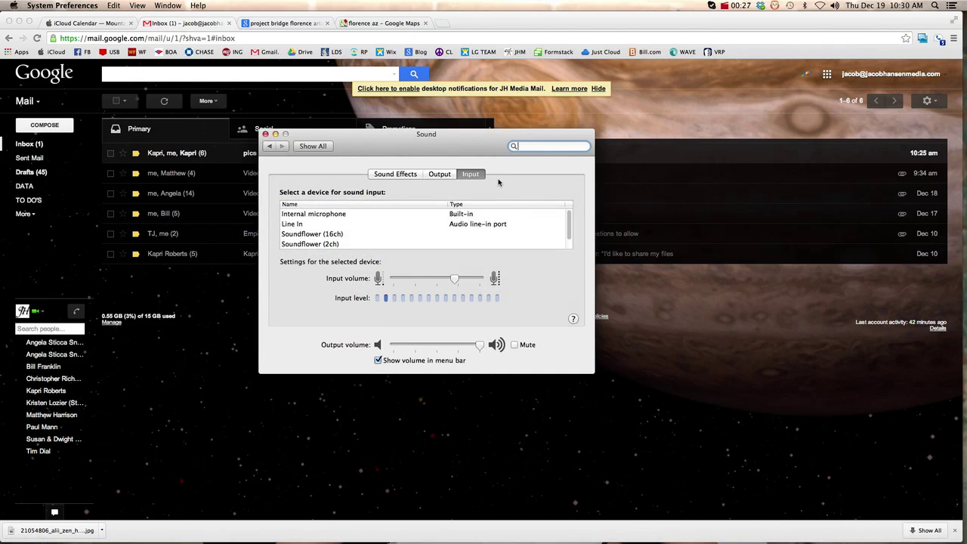
left_click(445, 175)
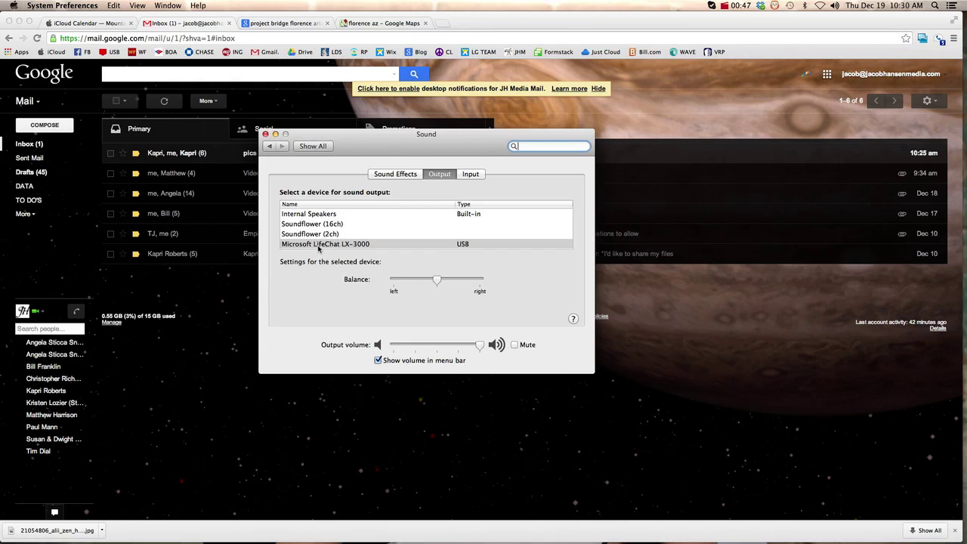
left_click(468, 174)
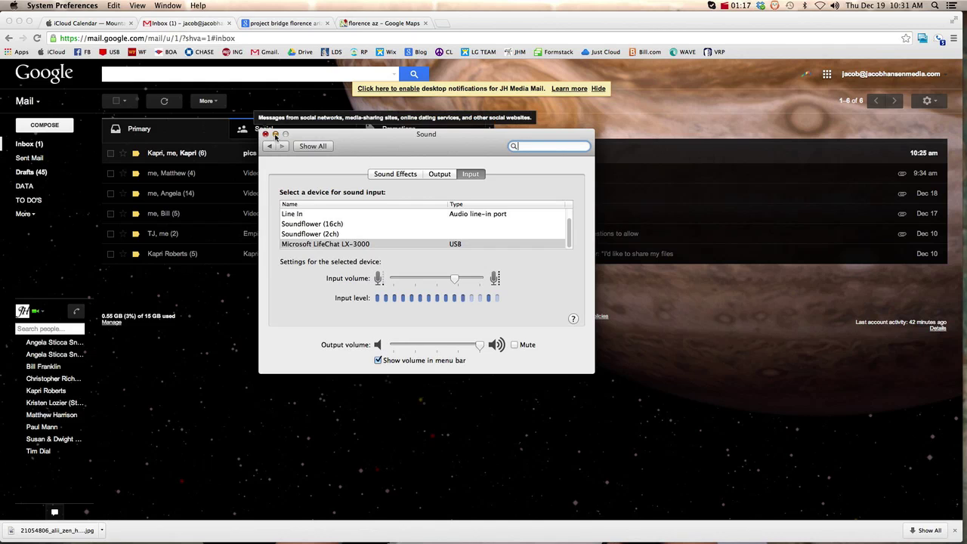
left_click(276, 134)
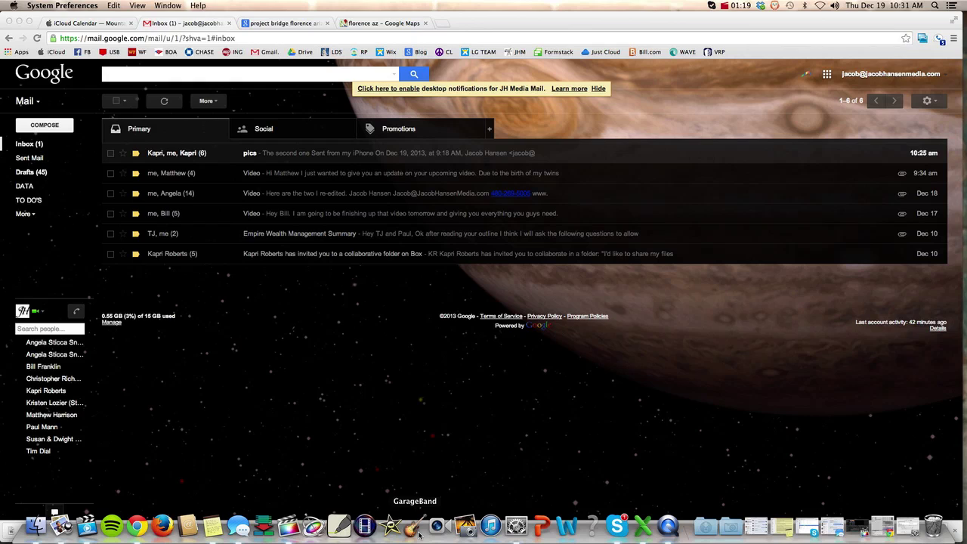
Step: Launch GarageBand and create a new project from the Voice template named 'Test'
left_click(419, 533)
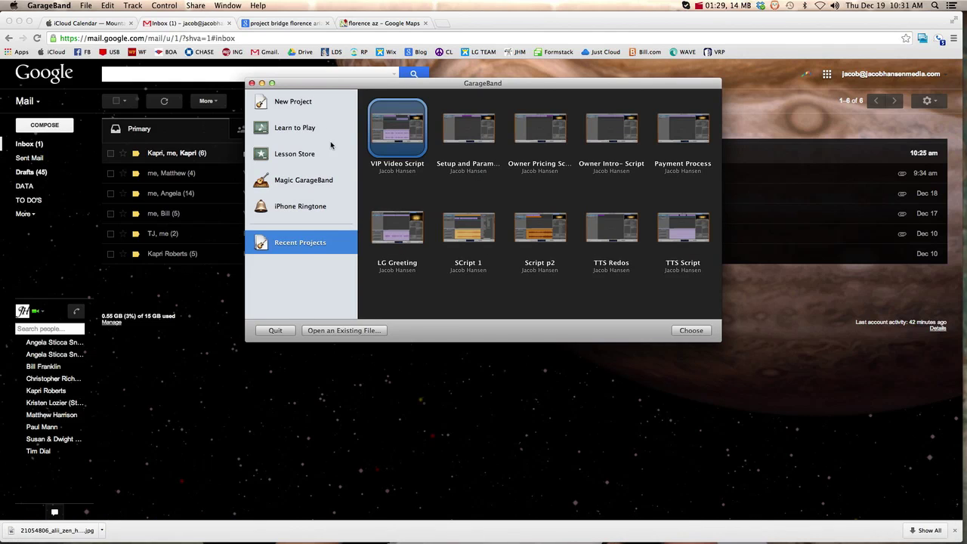
left_click(313, 103)
left_click(534, 140)
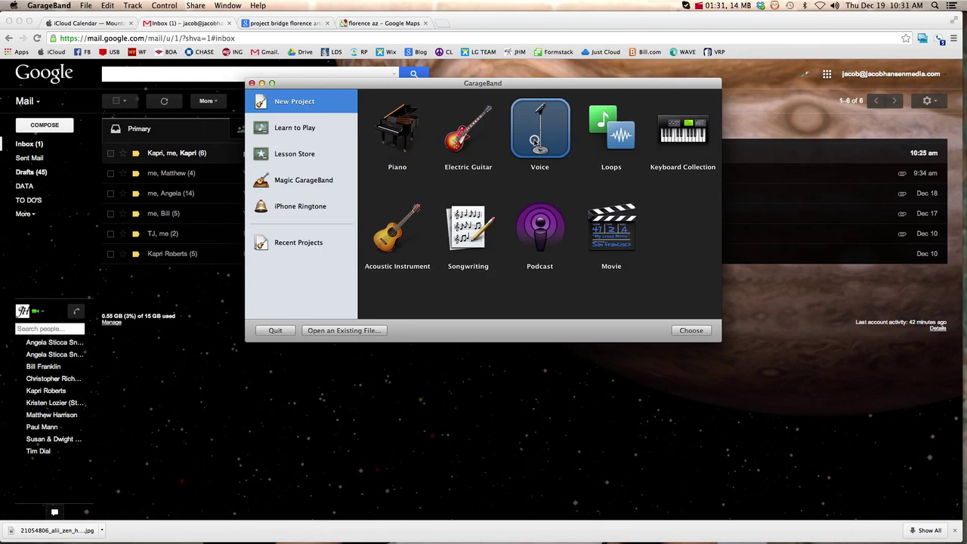
double_click(534, 141)
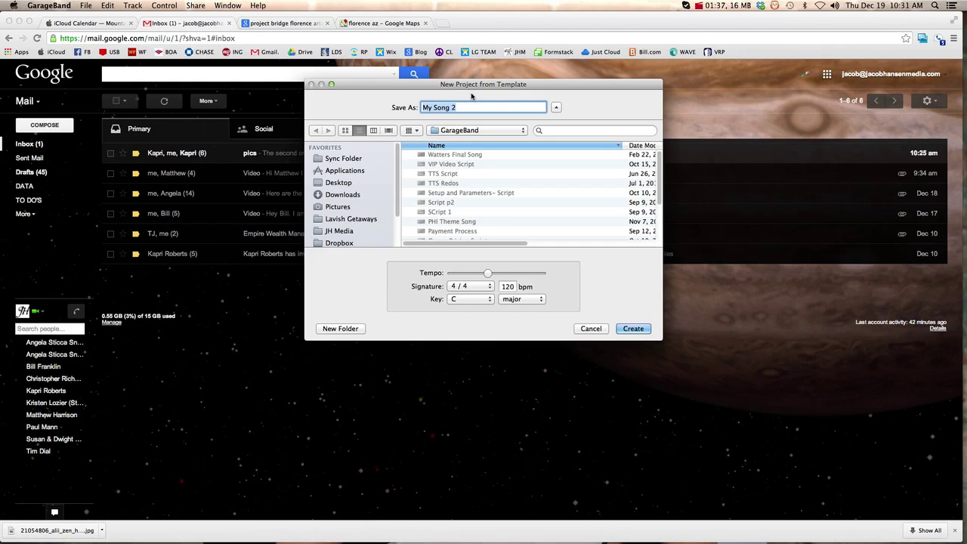
type("Test")
left_click(636, 328)
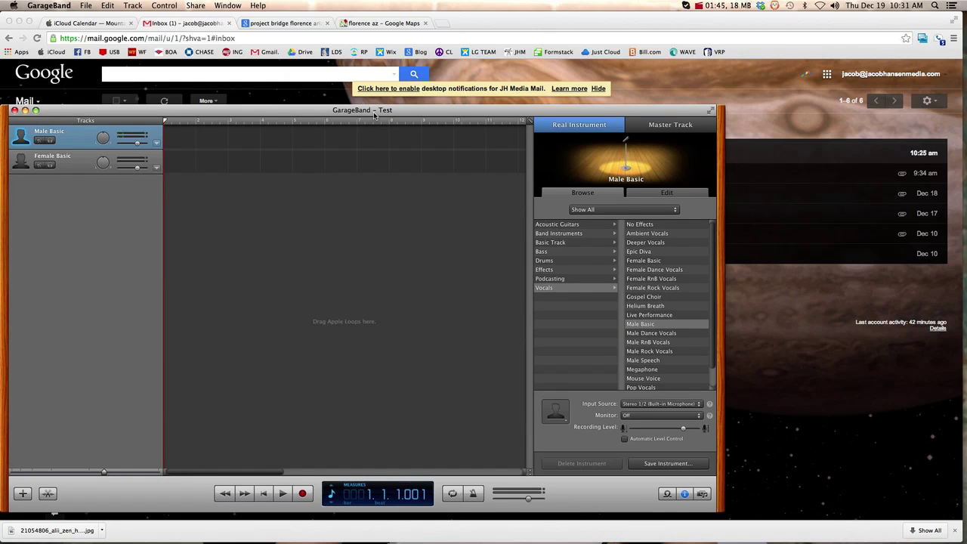
Step: Apply the Podcasting 'Male Narrator' preset to the Male Basic voice track, leaving it selected
left_click_drag(374, 115, 395, 58)
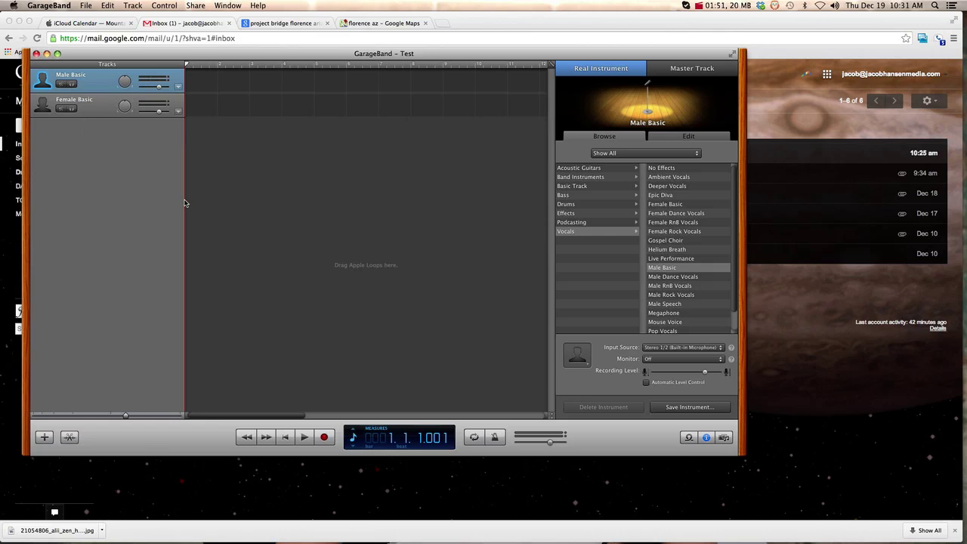
left_click(589, 224)
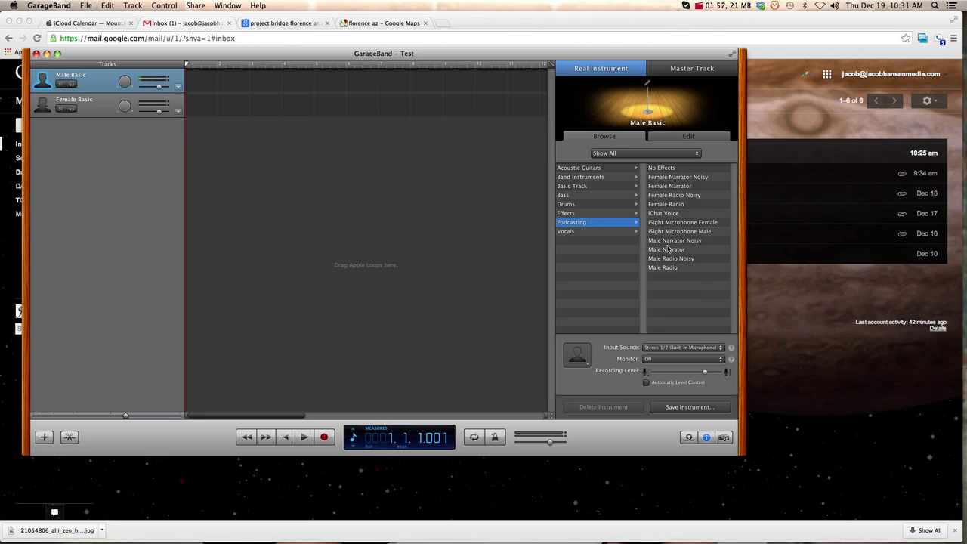
left_click(668, 250)
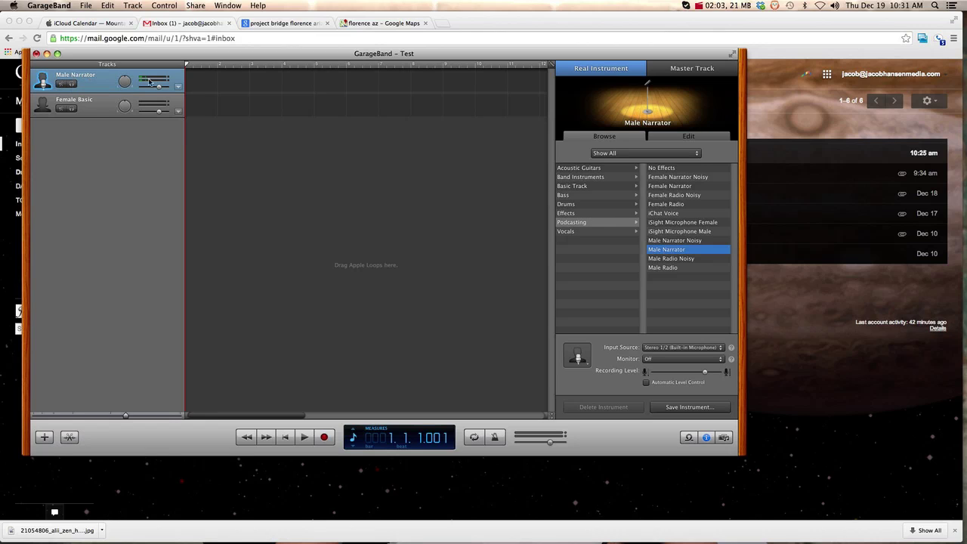
left_click(95, 104)
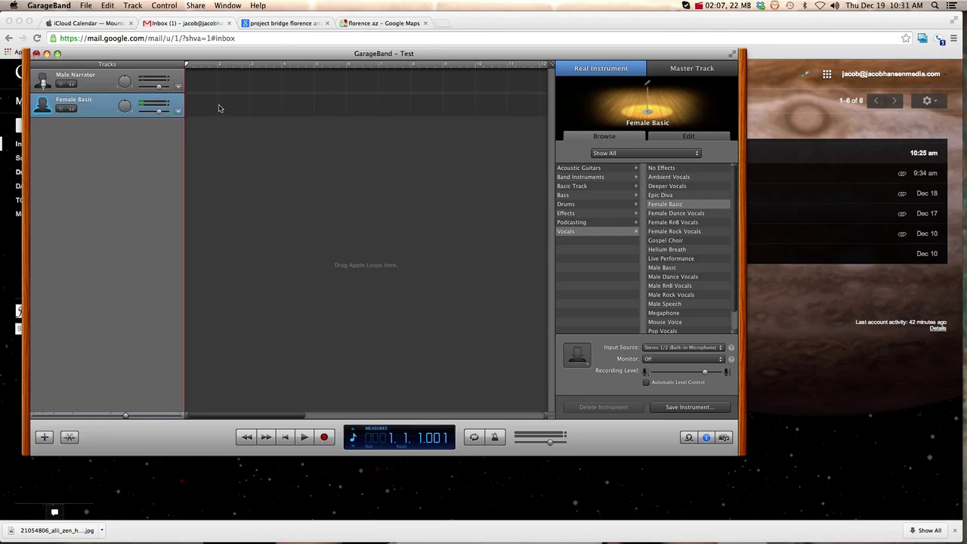
left_click(90, 82)
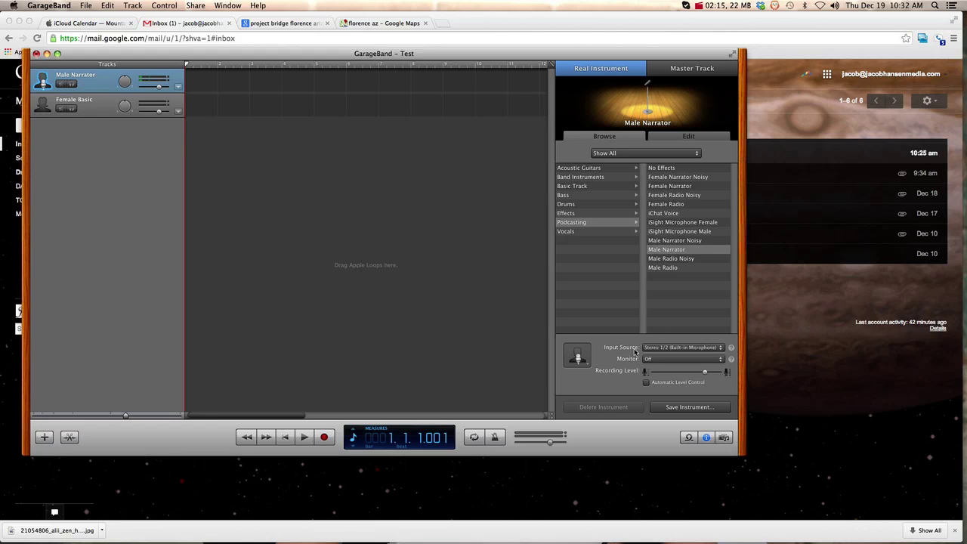
left_click(685, 350)
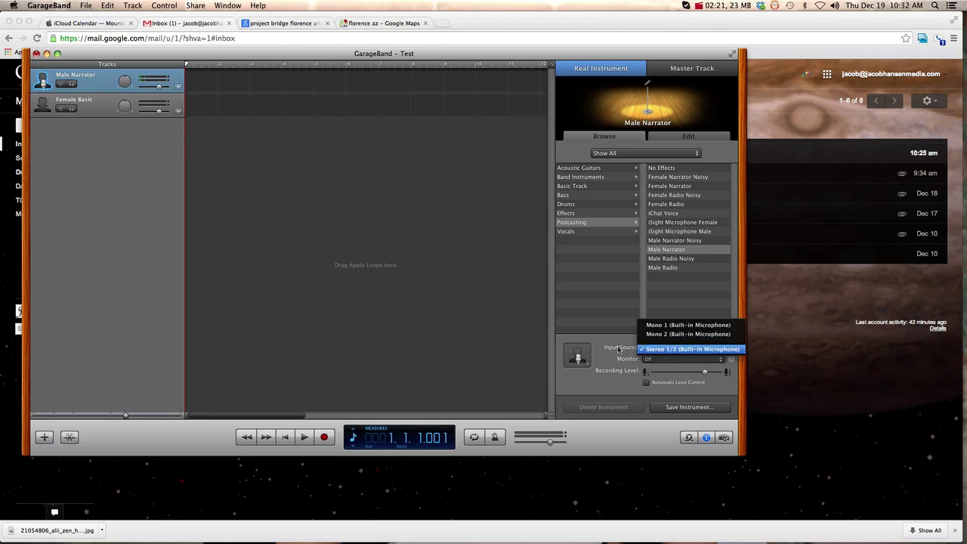
left_click(494, 335)
left_click(682, 353)
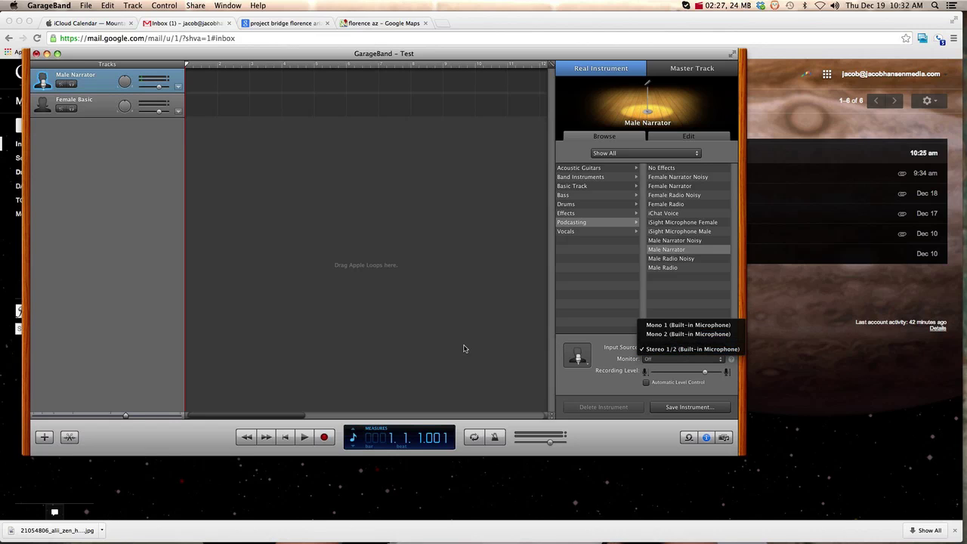
left_click(500, 347)
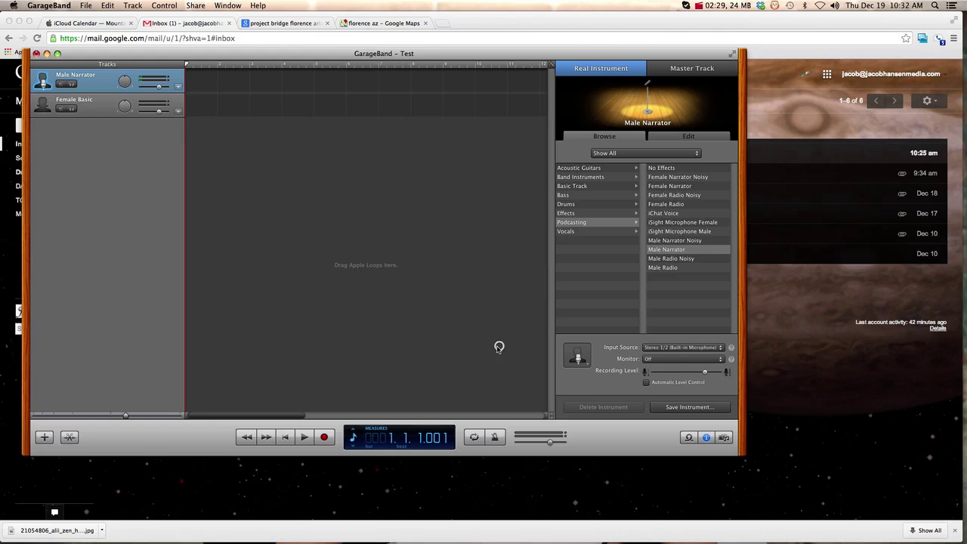
left_click(667, 348)
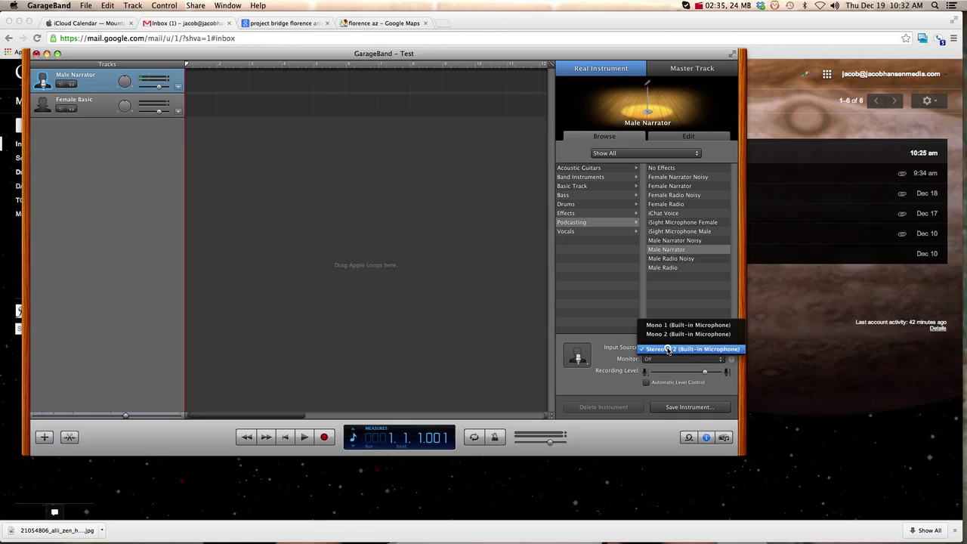
left_click(616, 348)
left_click(672, 349)
left_click(666, 351)
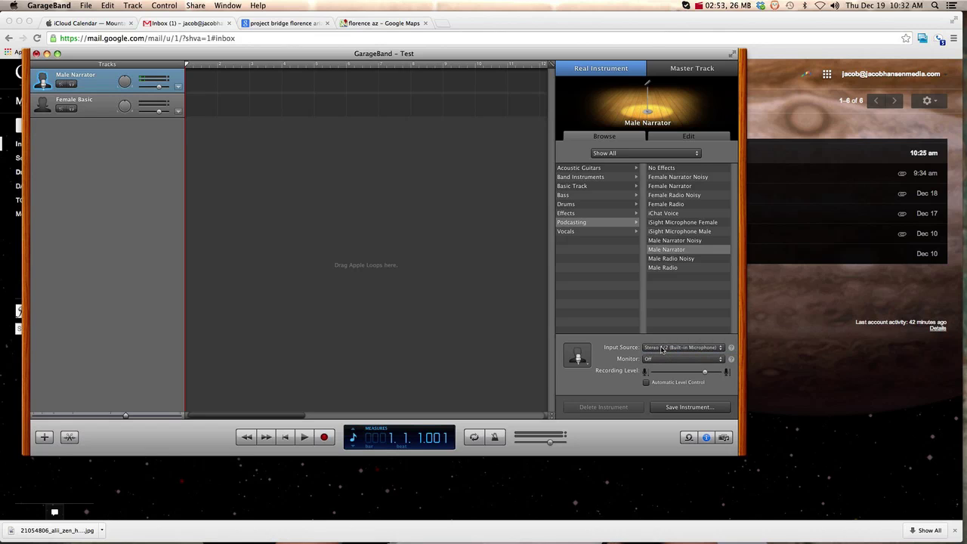
left_click(662, 348)
left_click(672, 350)
Step: Record a short trial take on the Male Narrator track, then place the playhead near measure 4.3
left_click(325, 437)
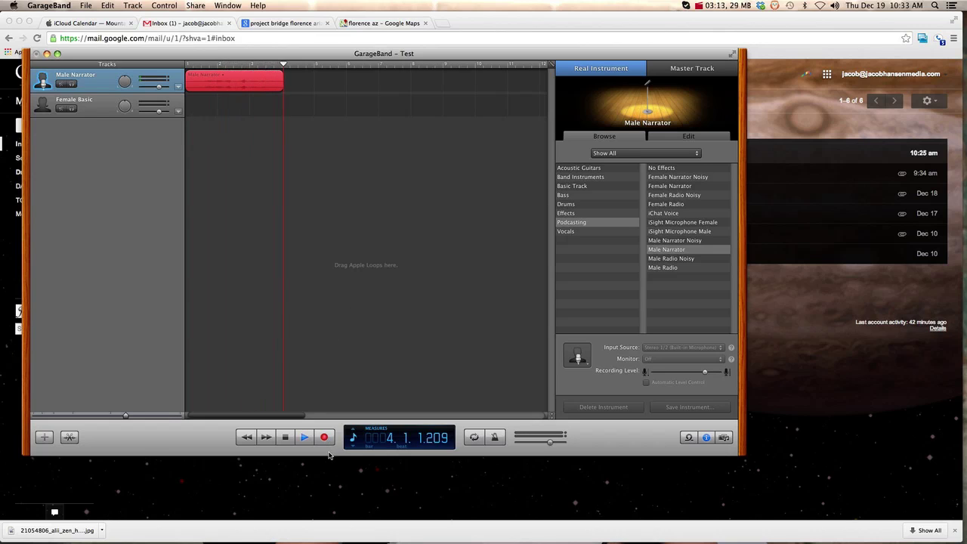
left_click(286, 436)
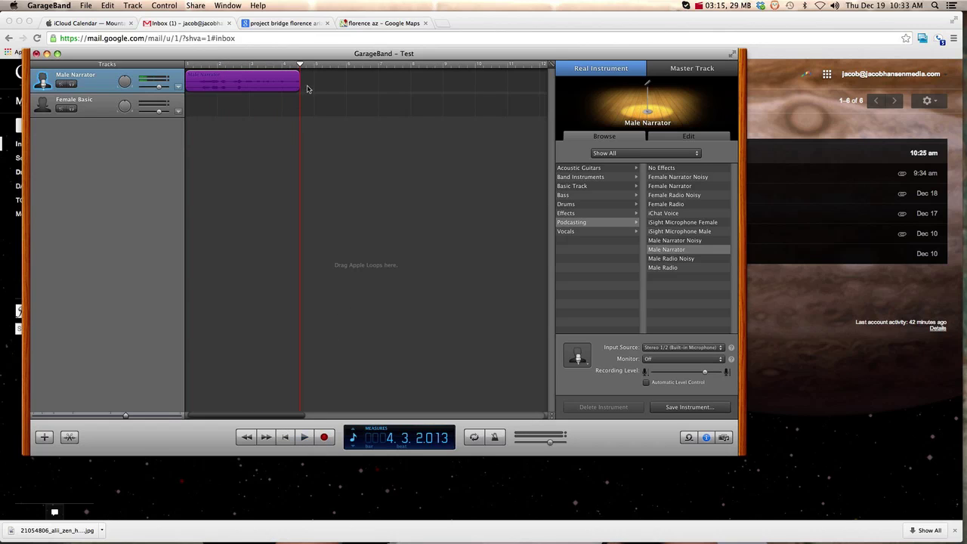
mouse_move(300, 66)
left_mouse_down()
mouse_move(318, 68)
mouse_move(219, 71)
mouse_move(308, 75)
left_mouse_up()
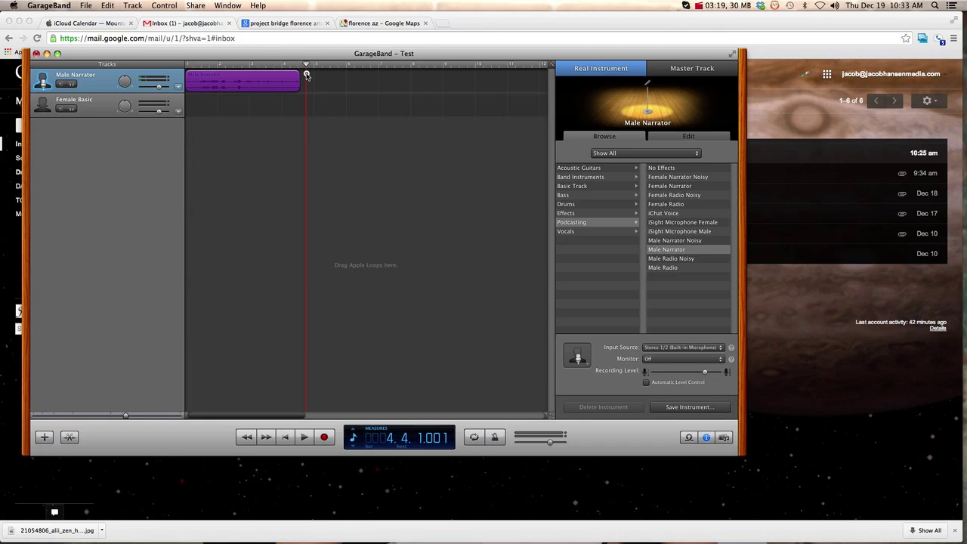
left_click_drag(307, 76, 299, 74)
Step: Delete the old narrator take and record a new one from the song start
left_click(274, 116)
key("Delete")
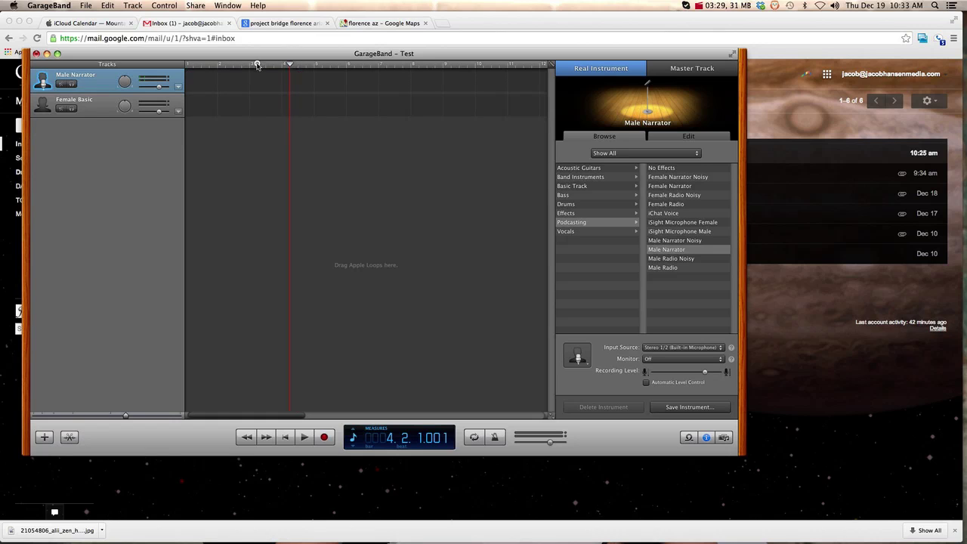
left_click(189, 64)
left_click(324, 438)
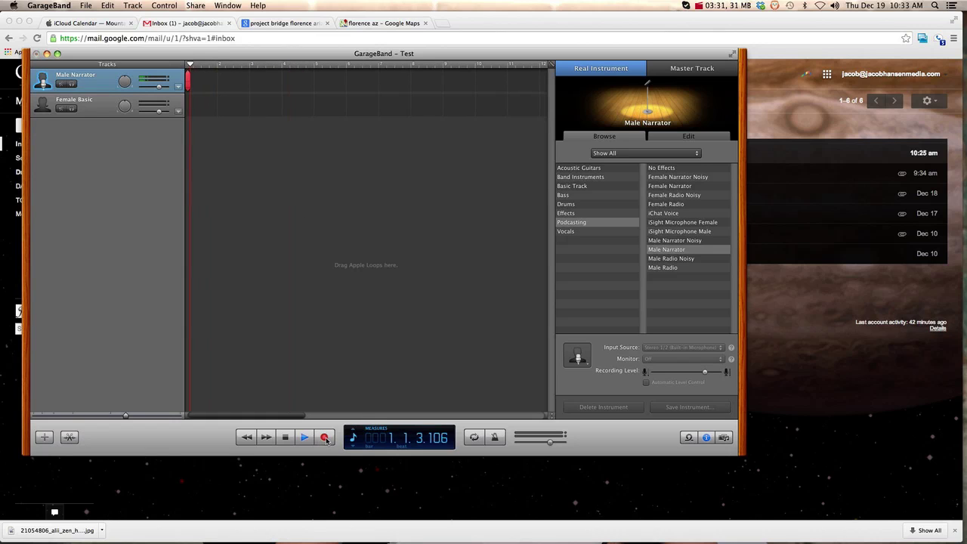
left_click(285, 439)
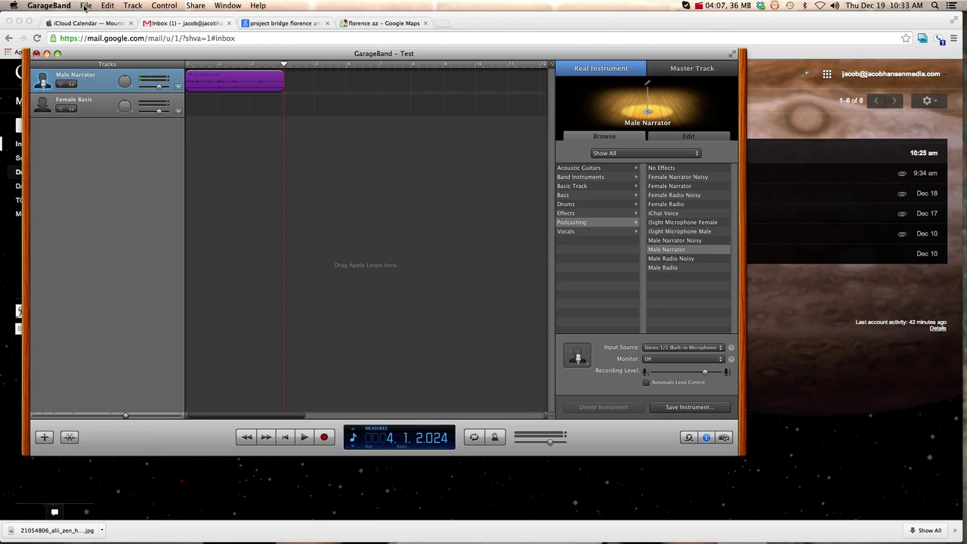
Step: Set up Export Song to Disk with MP3 Encoder compression at High Quality
left_click(86, 6)
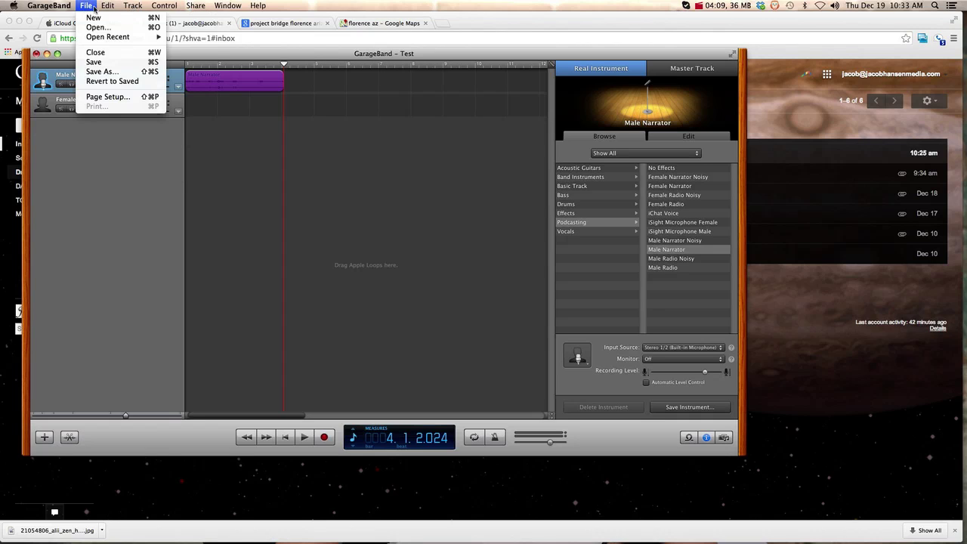
mouse_move(202, 4)
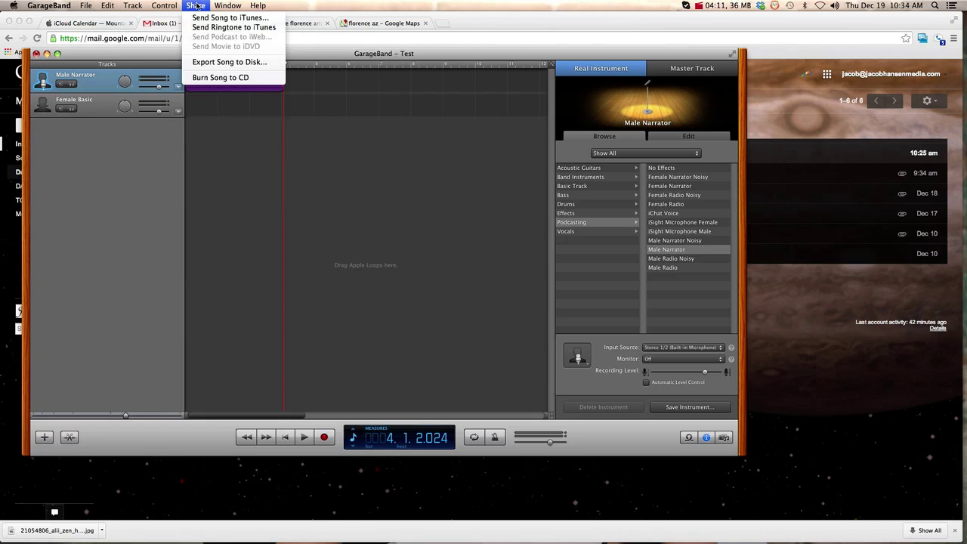
left_click(216, 62)
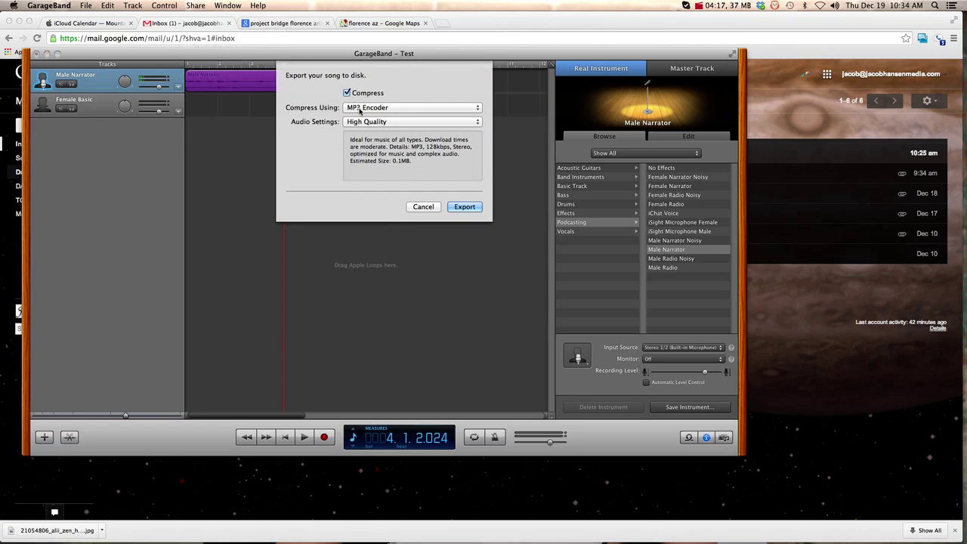
left_click(363, 110)
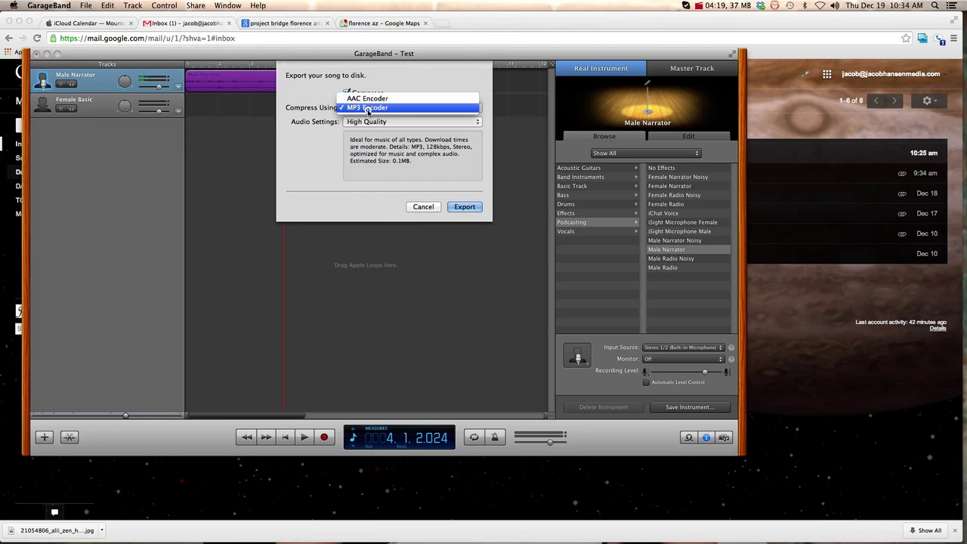
left_click(368, 110)
left_click(367, 121)
left_click(370, 122)
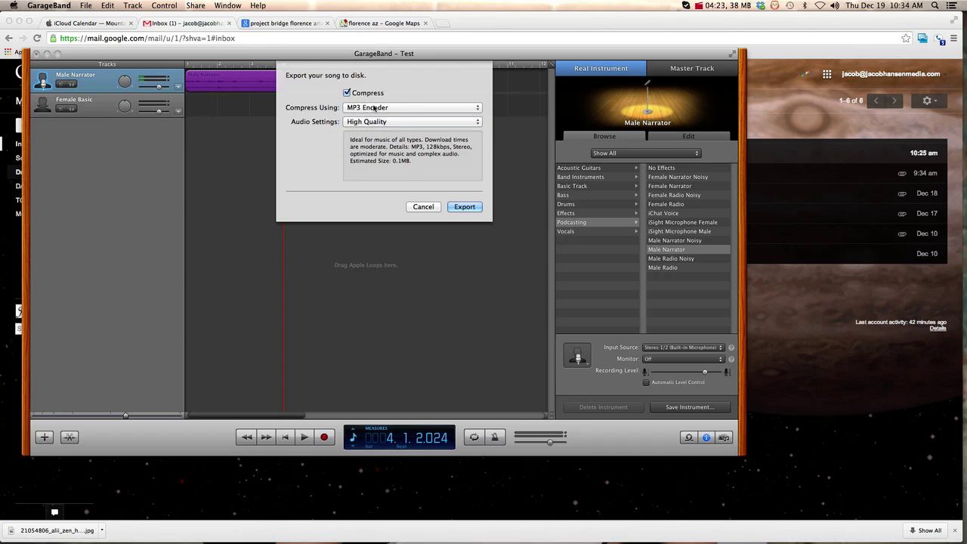
left_click(465, 207)
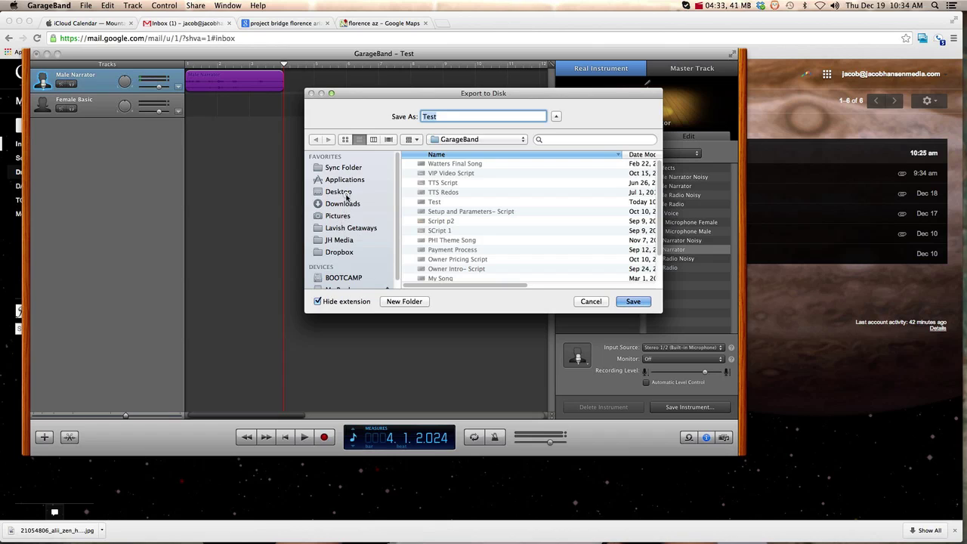
Step: Save the exported song as 'Test' on the Desktop
left_click(346, 192)
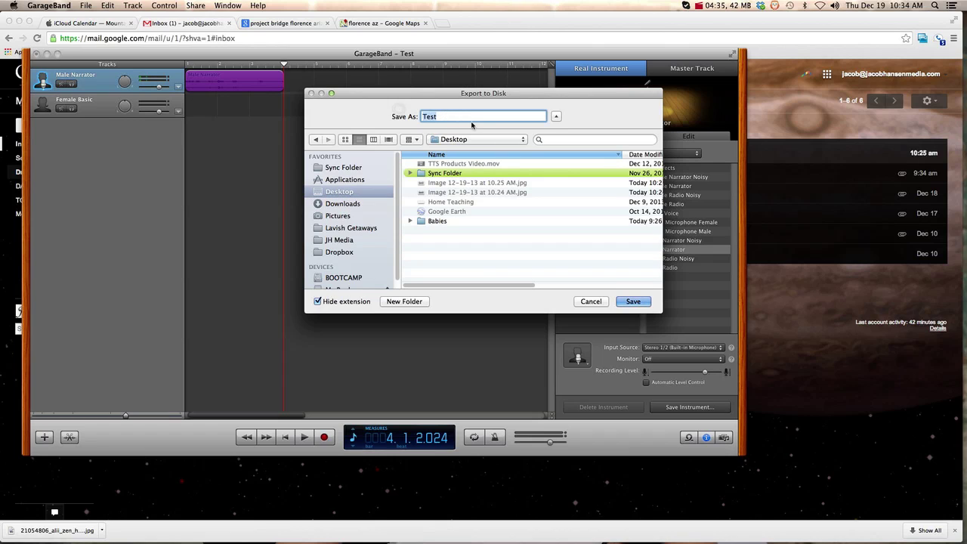
left_click(460, 117)
left_click(635, 301)
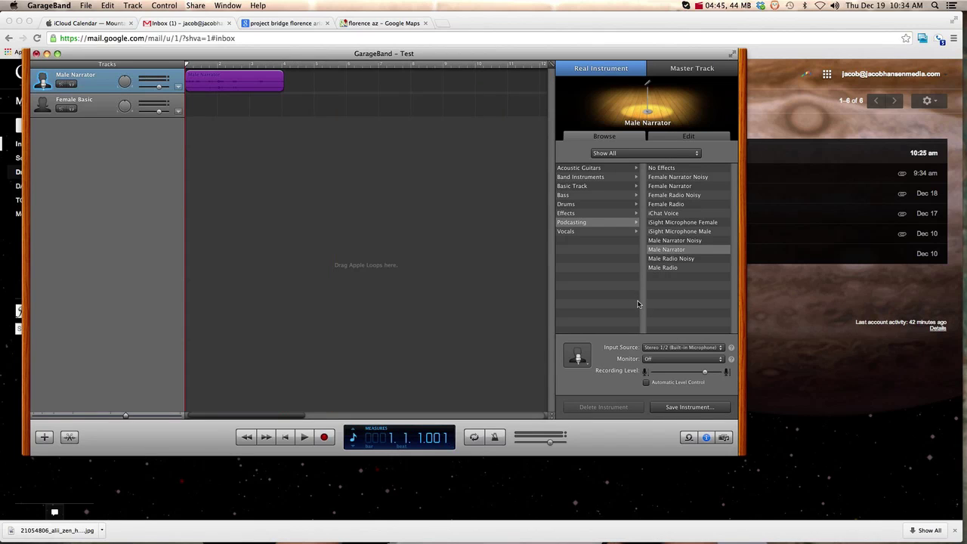
Step: Close the Test project without saving changes and dismiss the GarageBand project chooser
left_click(36, 54)
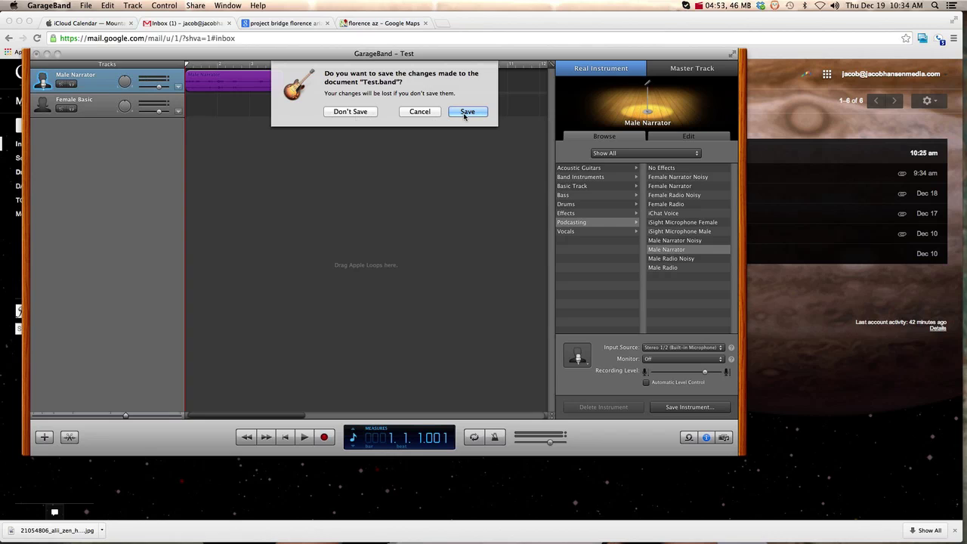
left_click(349, 112)
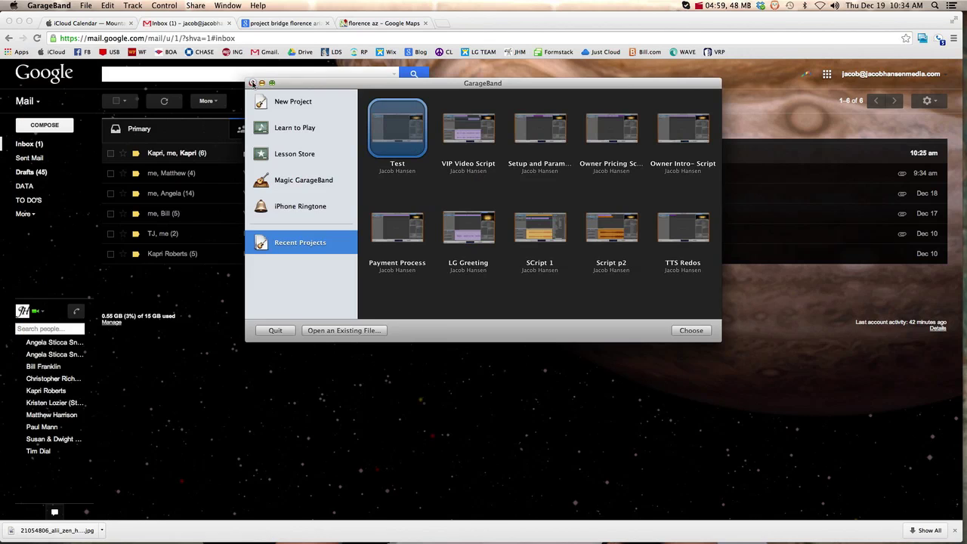
left_click(252, 83)
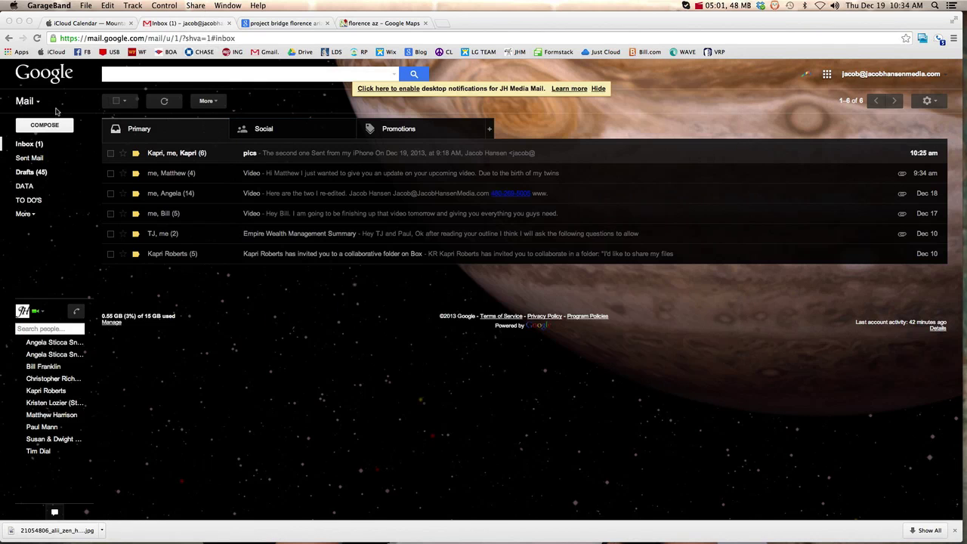
left_click(45, 125)
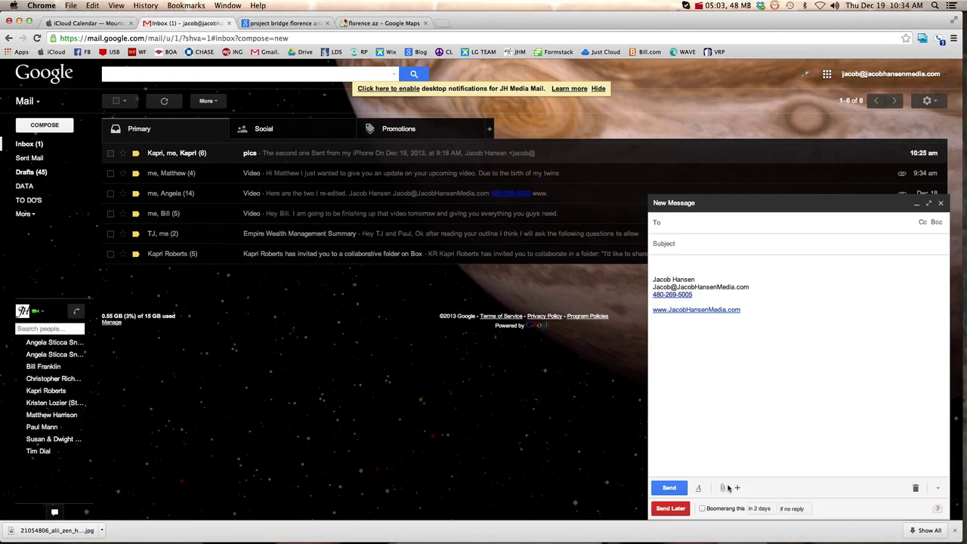
left_click(722, 487)
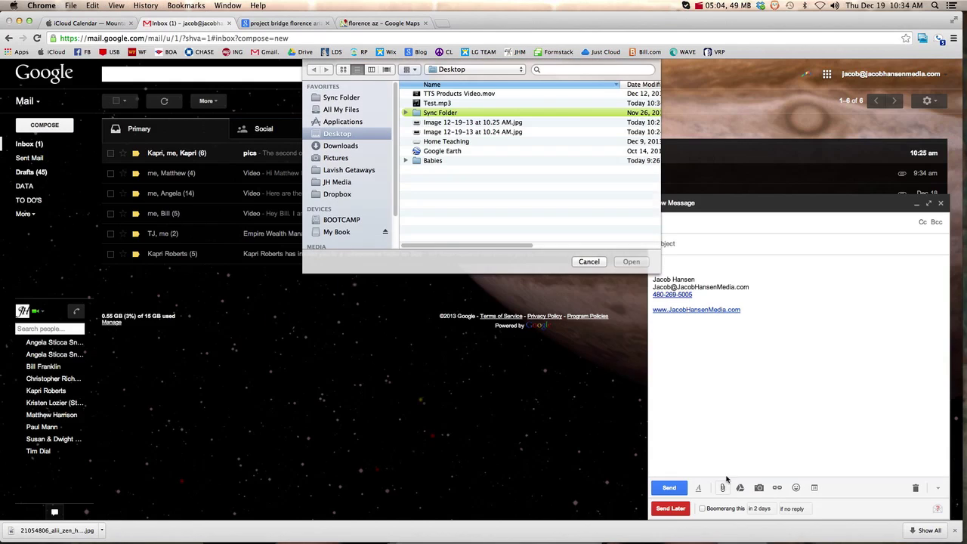
left_click(446, 103)
left_click(501, 169)
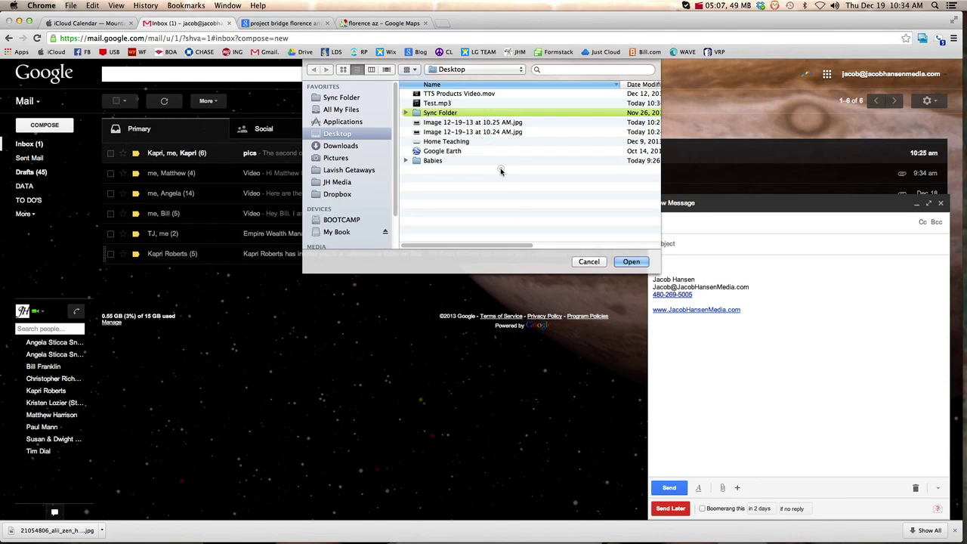
left_click(589, 262)
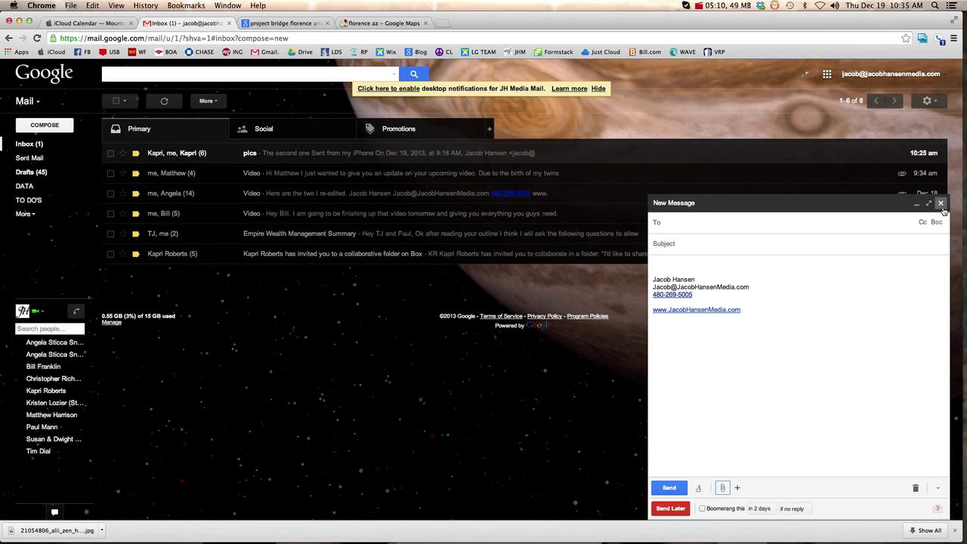
left_click(940, 204)
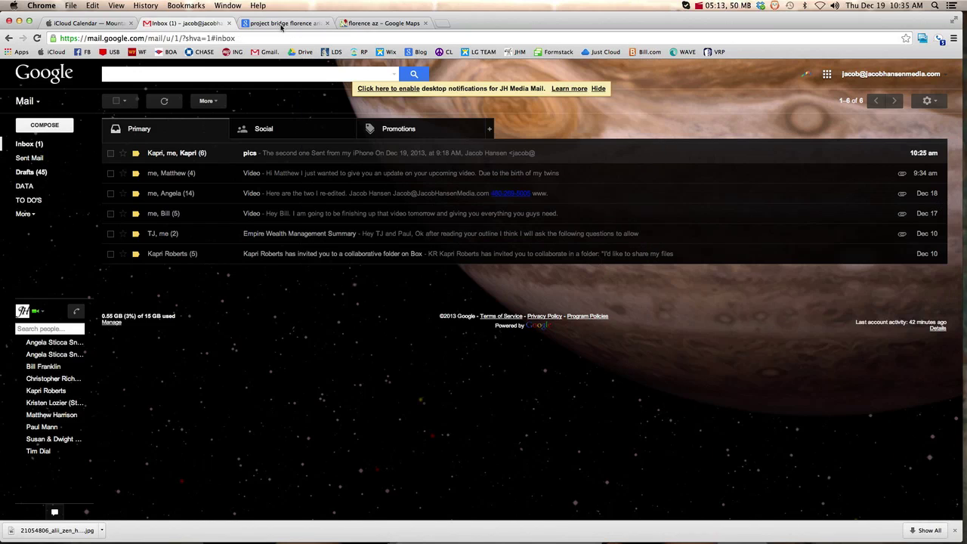
left_click(760, 6)
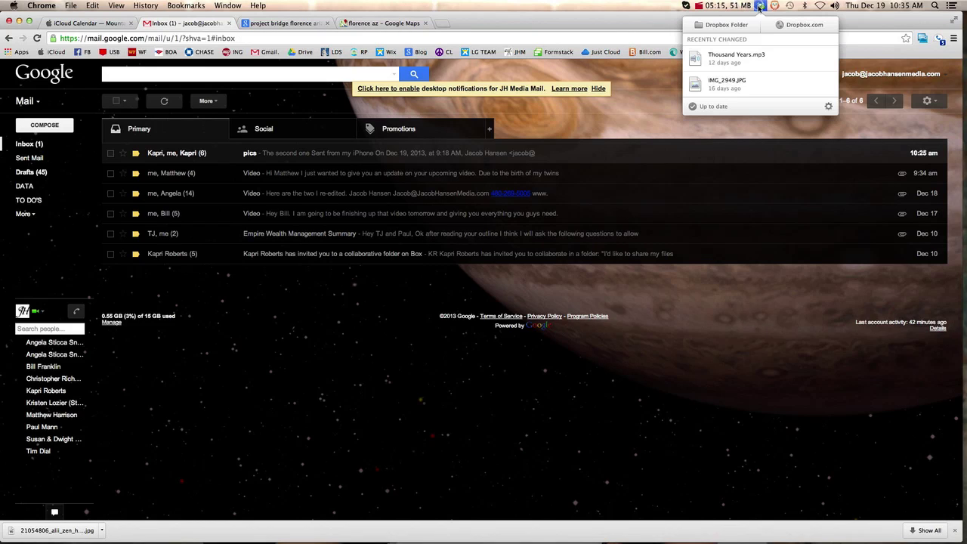
left_click(710, 27)
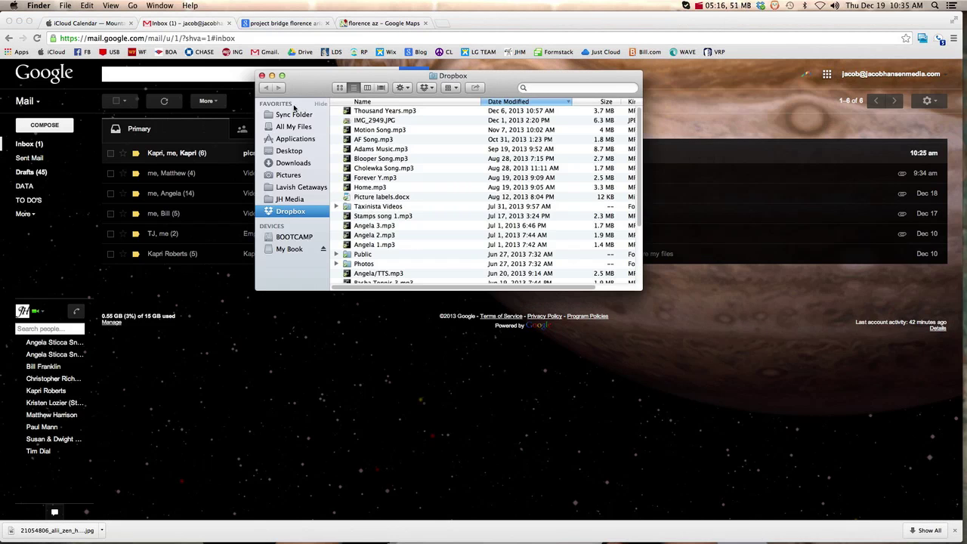
left_click(262, 75)
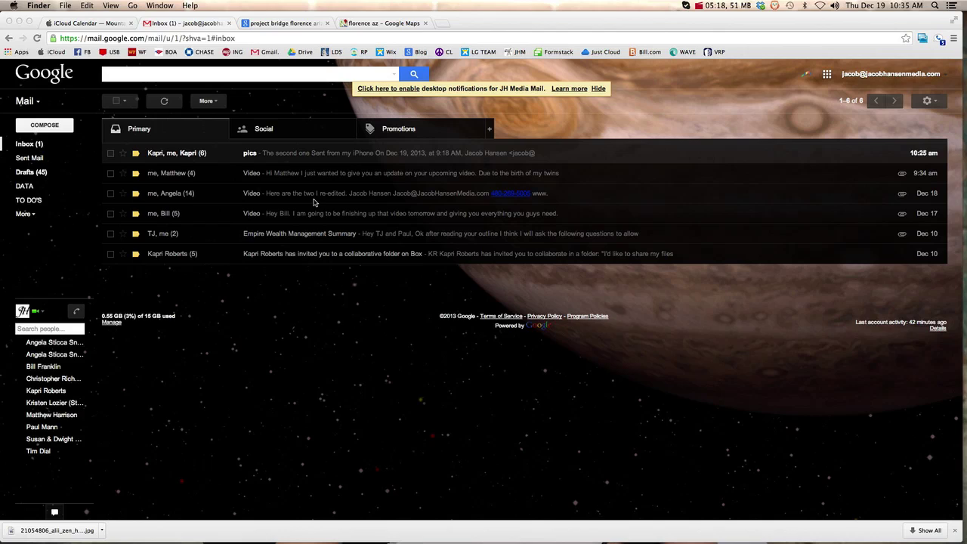